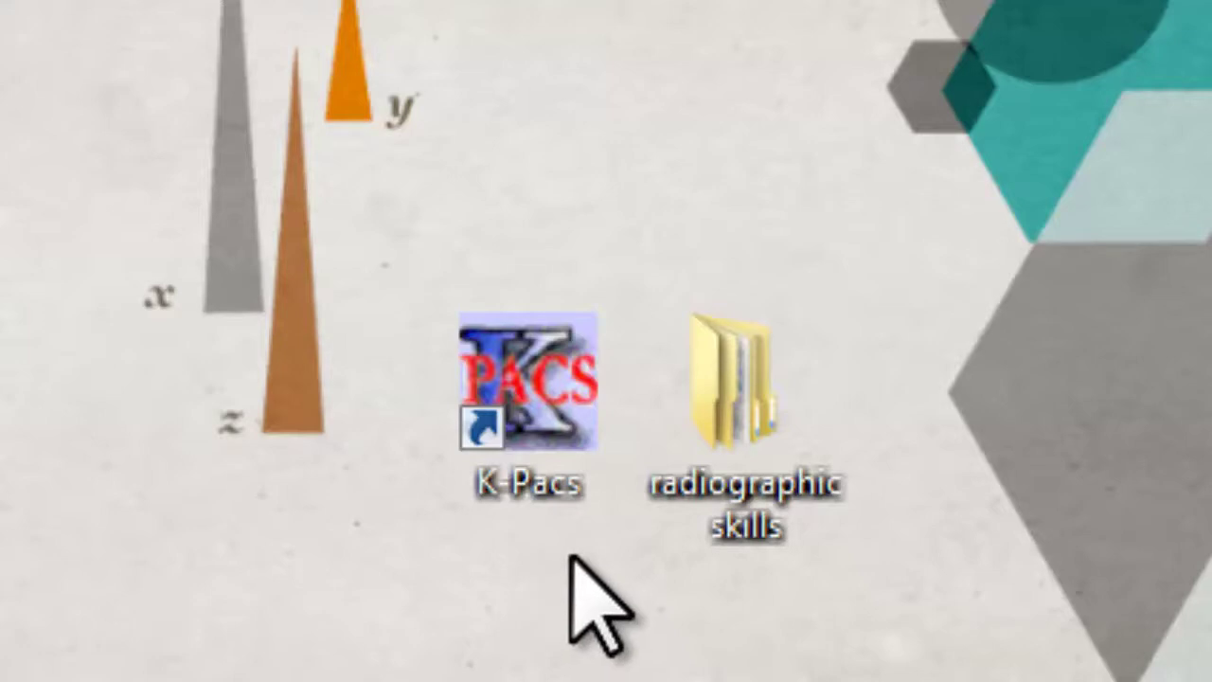
Start K-PACS and accept its legal notice.
double_click(546, 381)
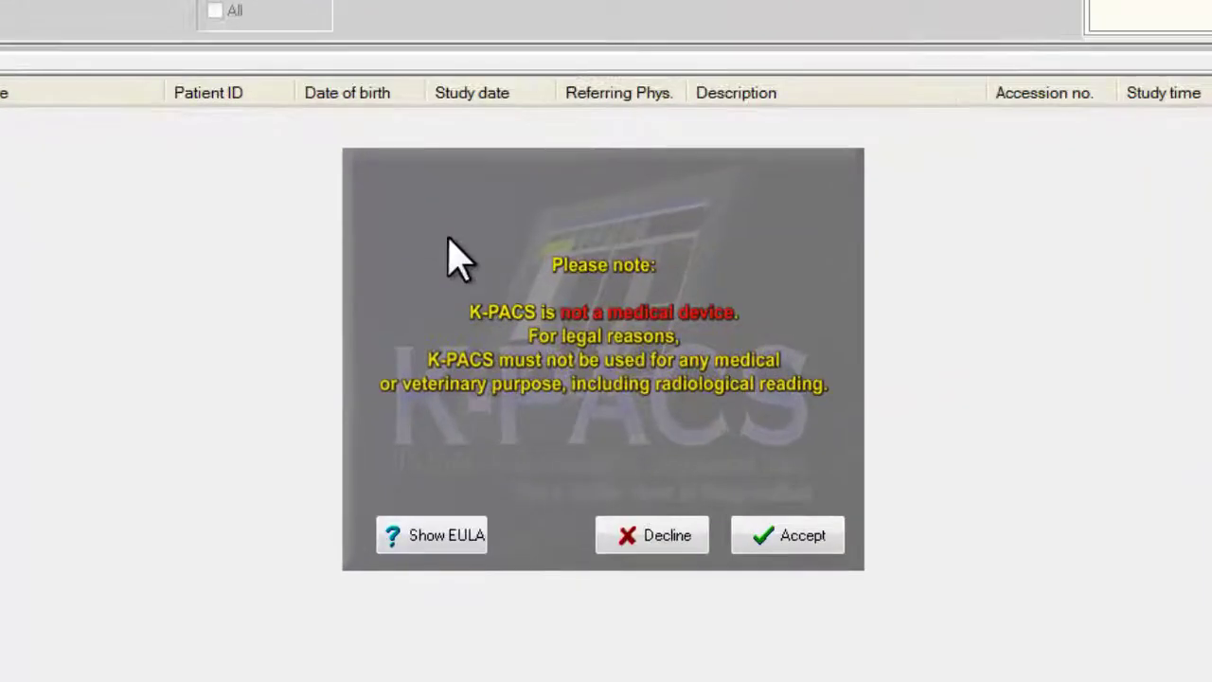
left_click(797, 533)
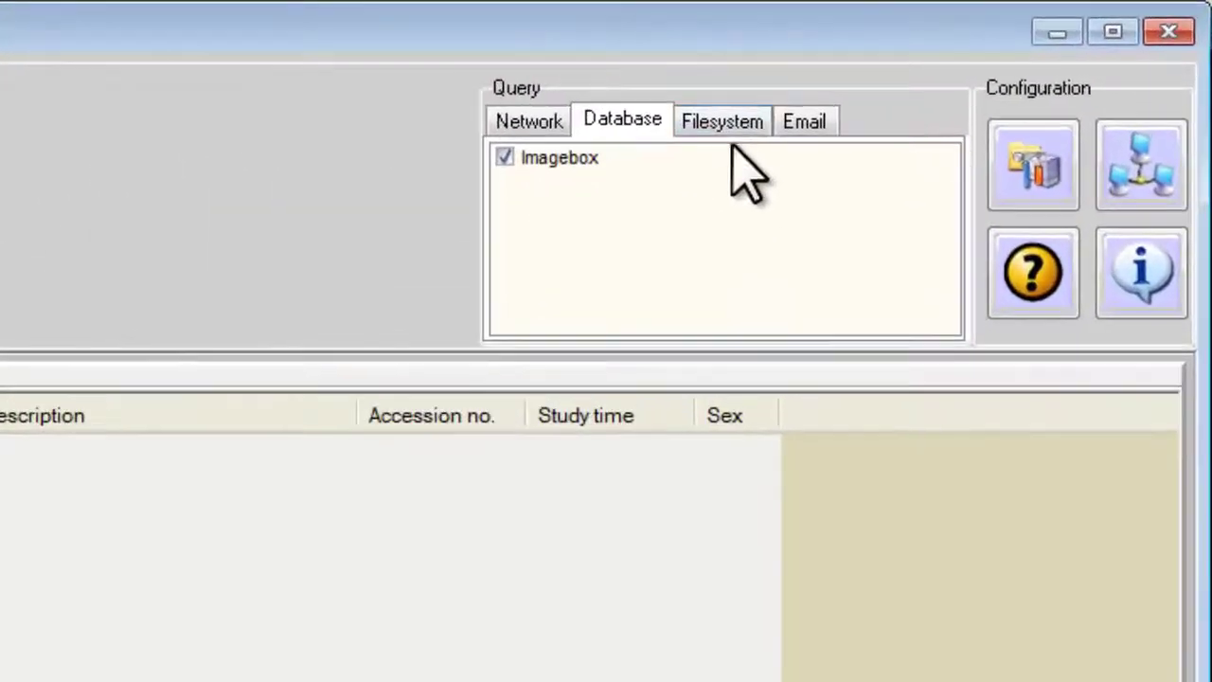
Load the 1 Normal Thorax folder from radiographic skills, Unit 1, Image Files through the filesystem query, use its DICOMDIR file, and open the CT study.
left_click(718, 127)
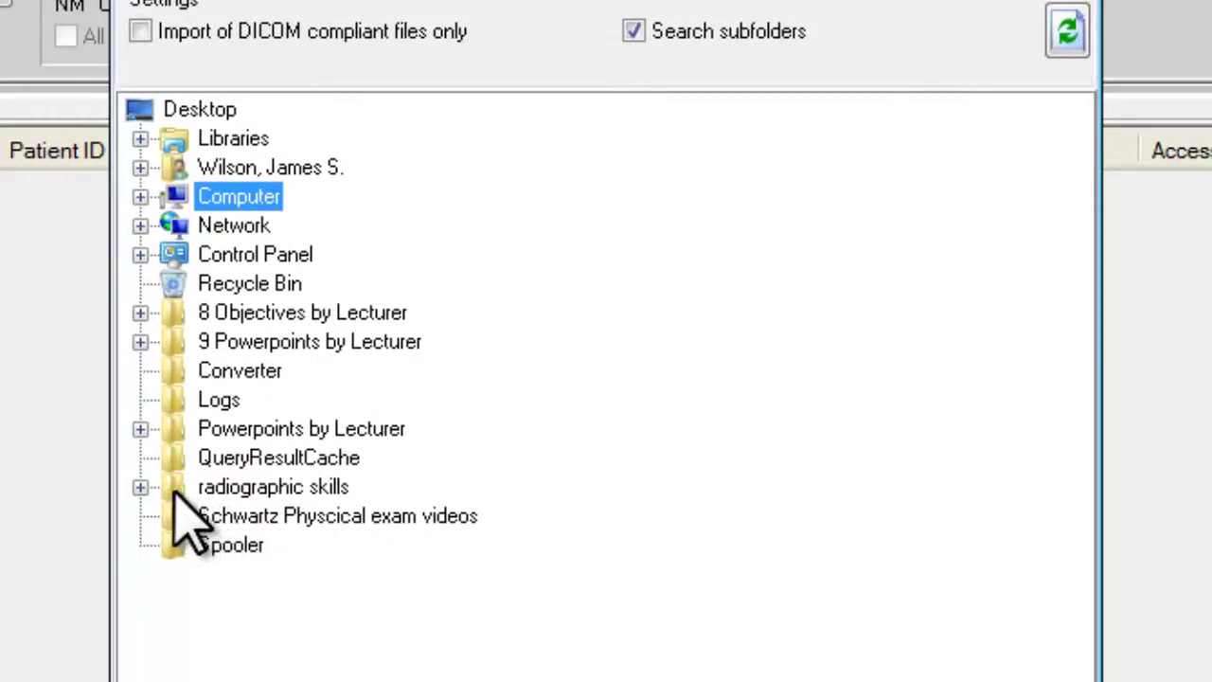
double_click(174, 488)
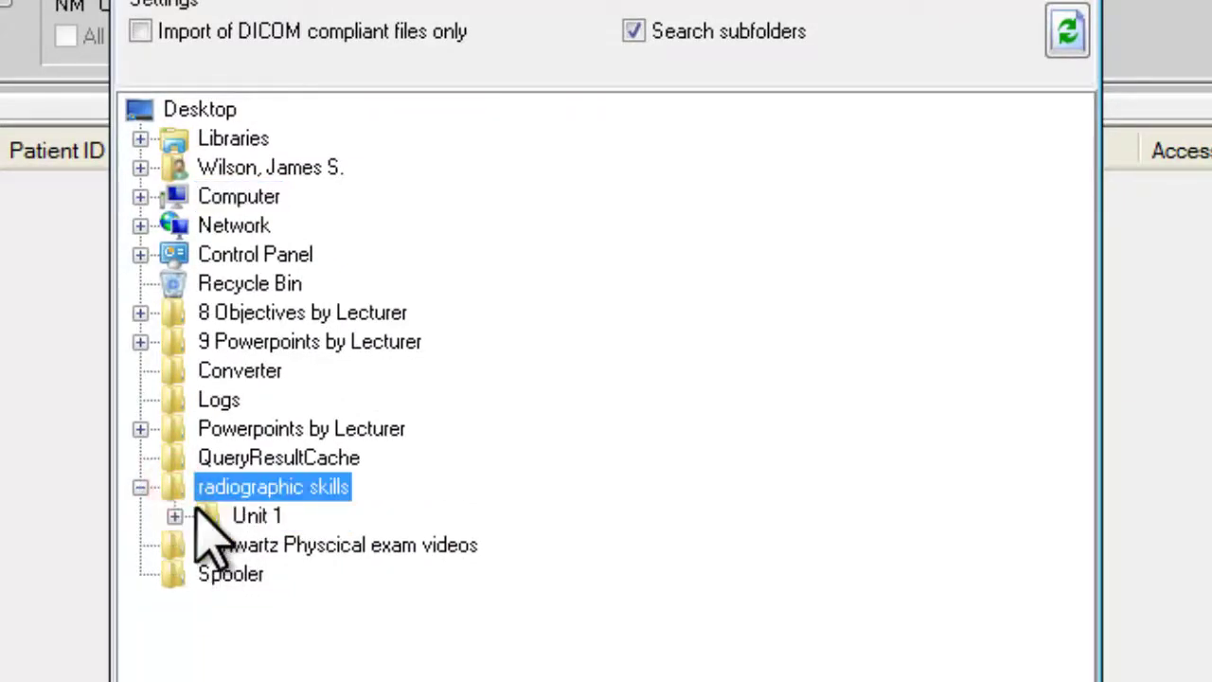
double_click(208, 516)
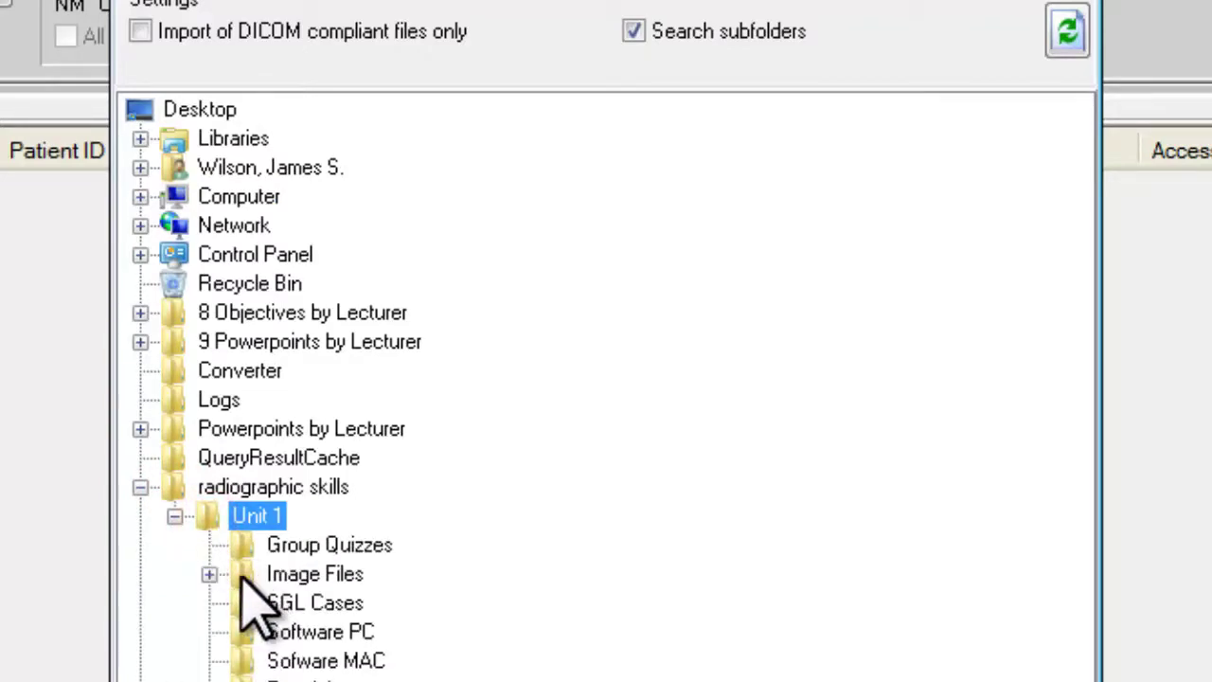
double_click(241, 574)
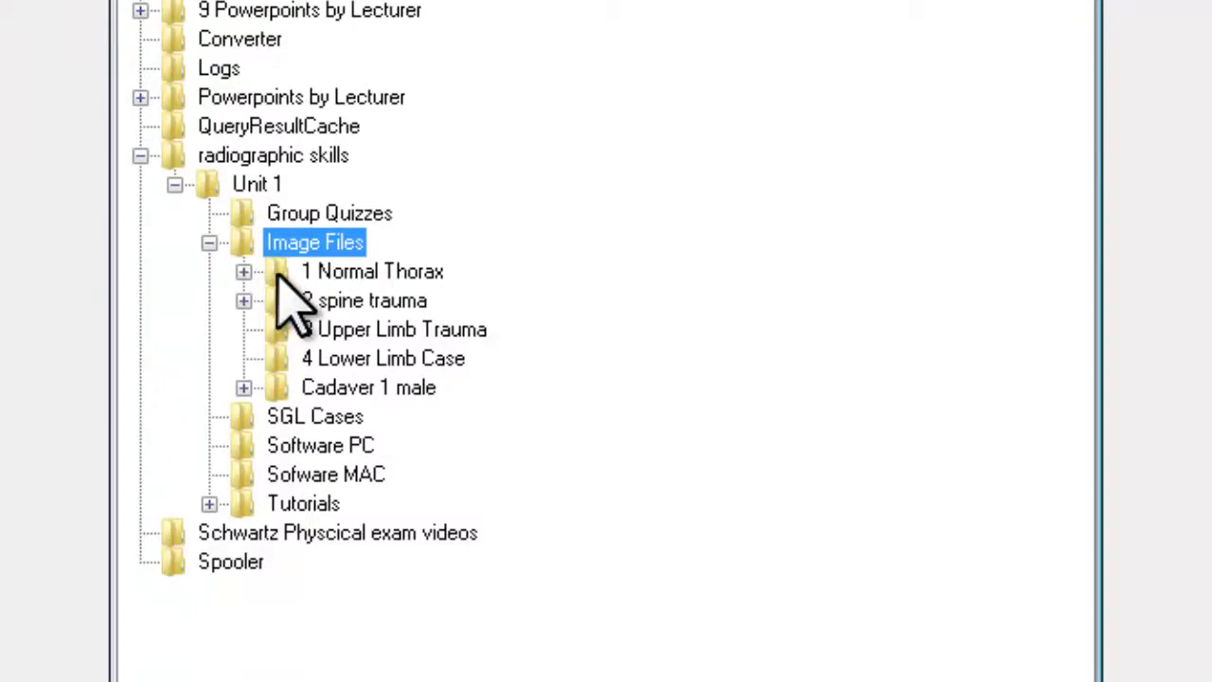
left_click(279, 271)
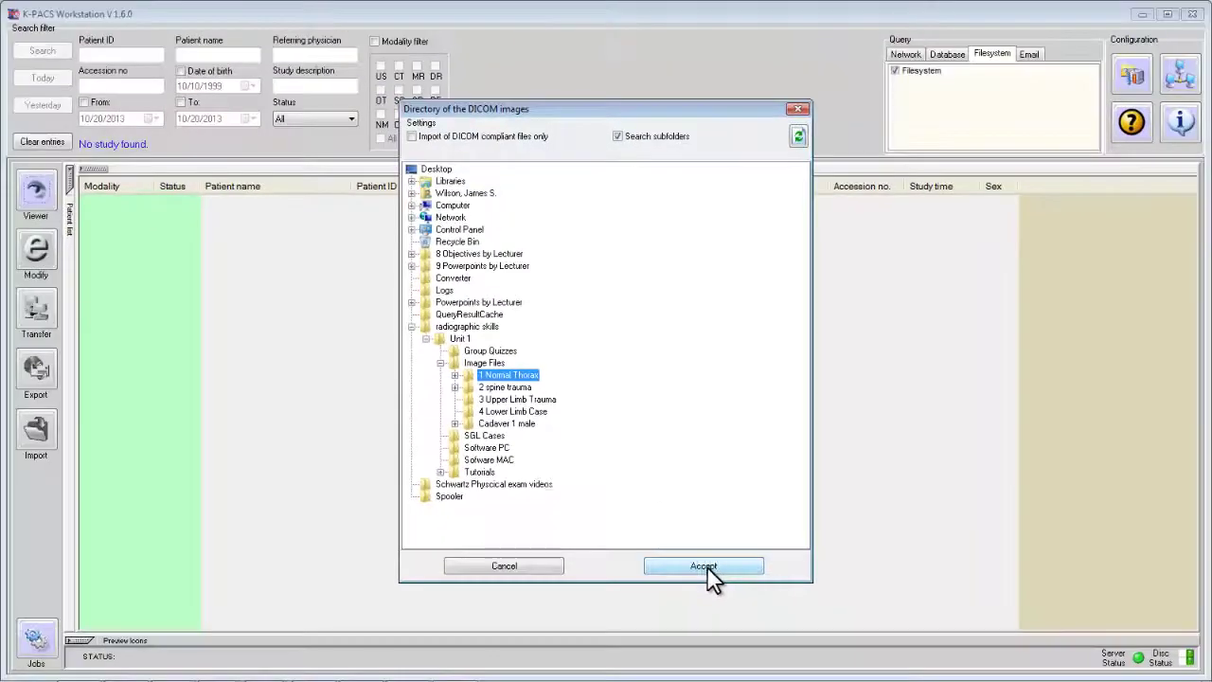
left_click(752, 626)
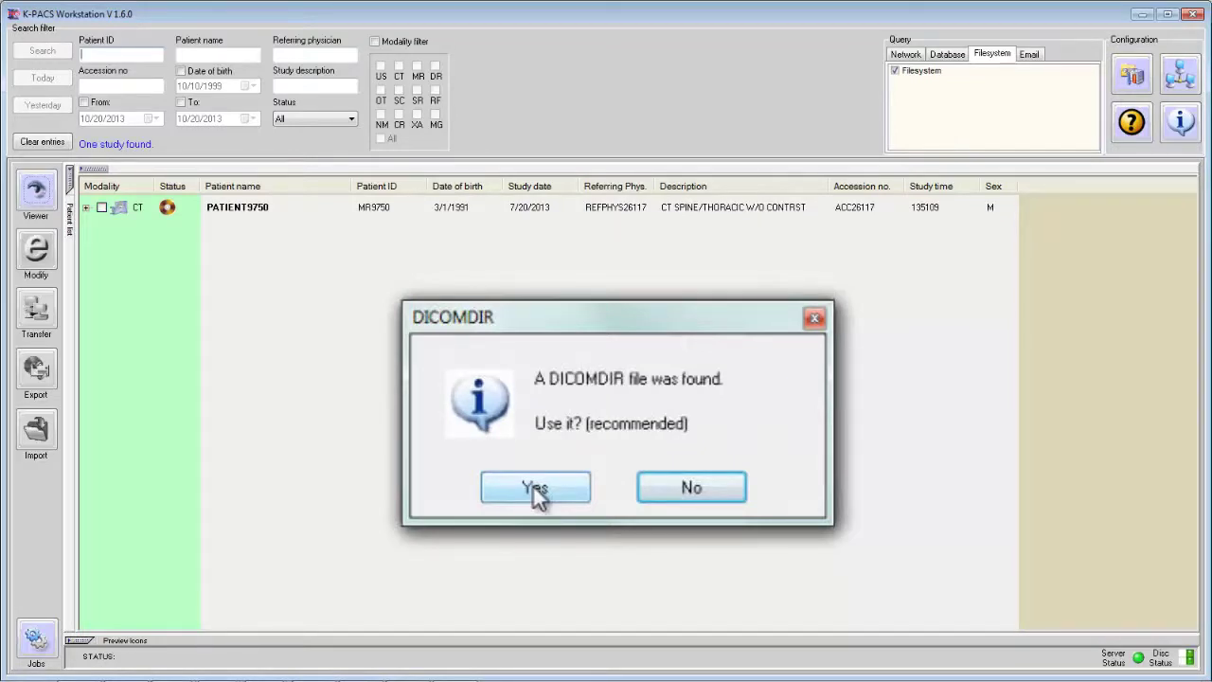
left_click(535, 490)
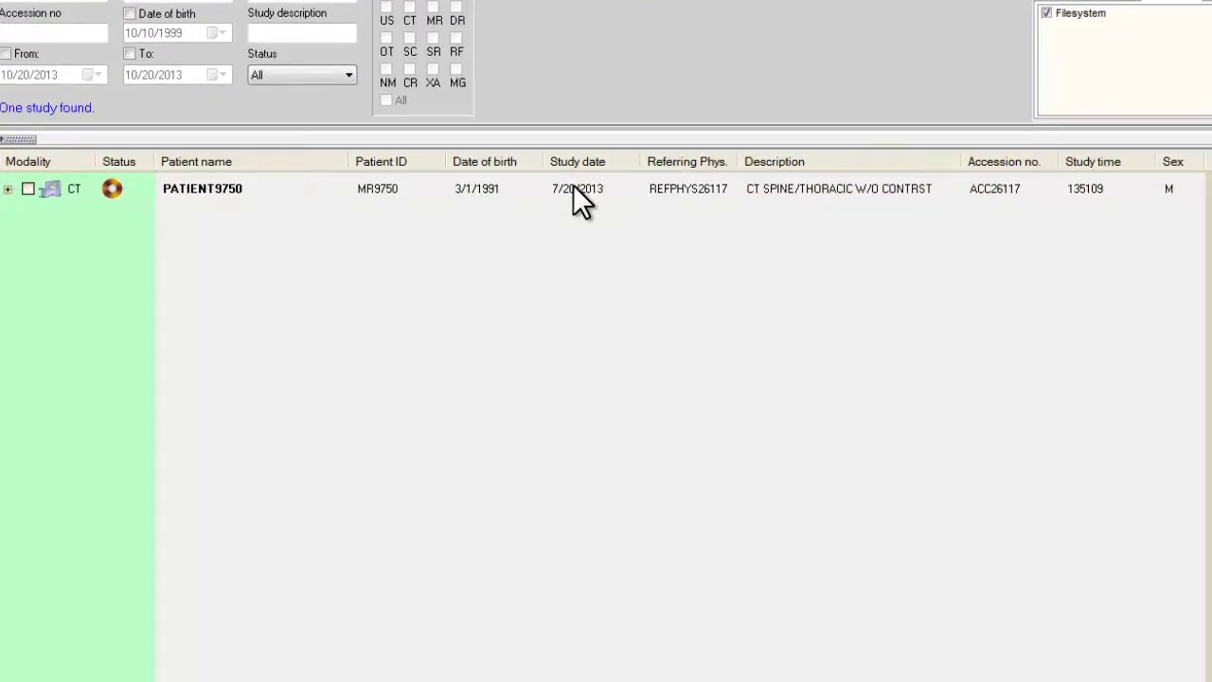
double_click(573, 185)
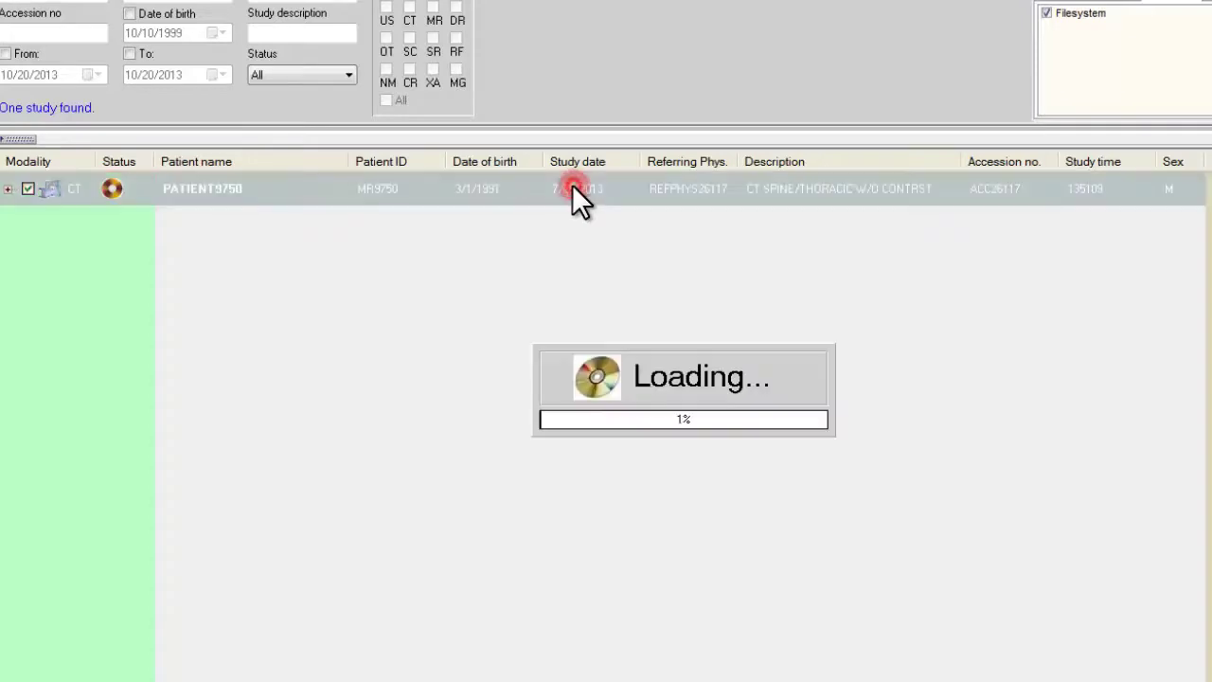
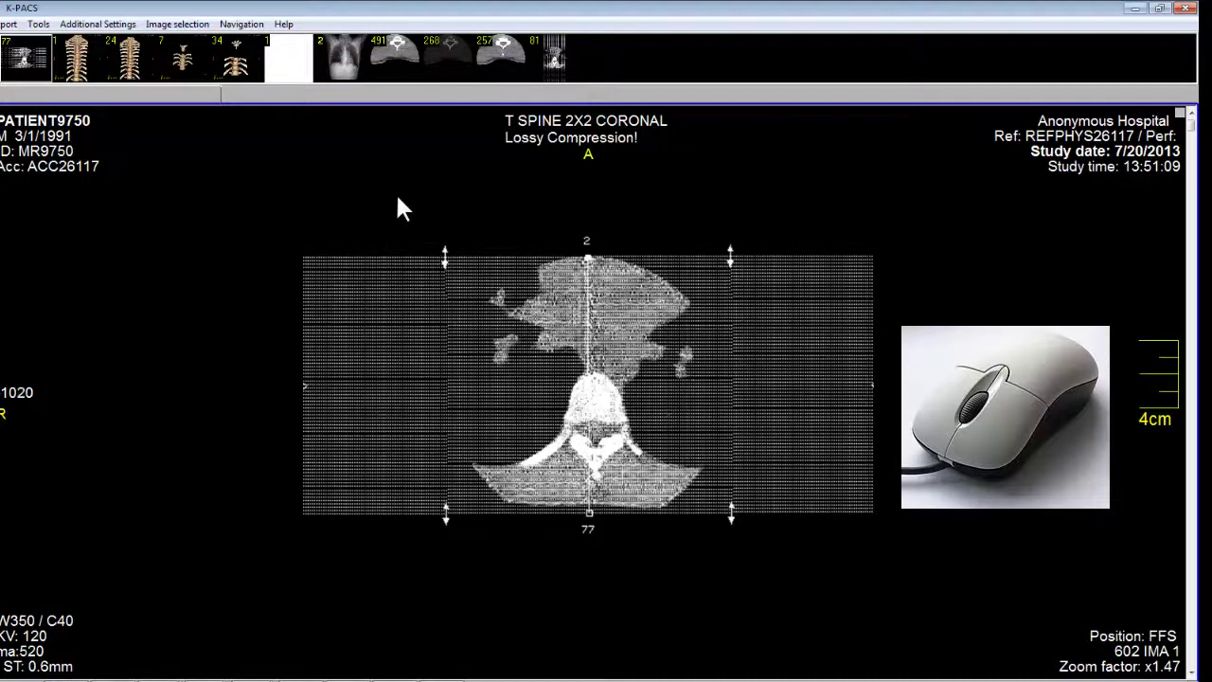
Browse the T SPINE 2X2 CORONAL series from the first image down through the spine, and go back several slices.
scroll(397, 197, "down", 13)
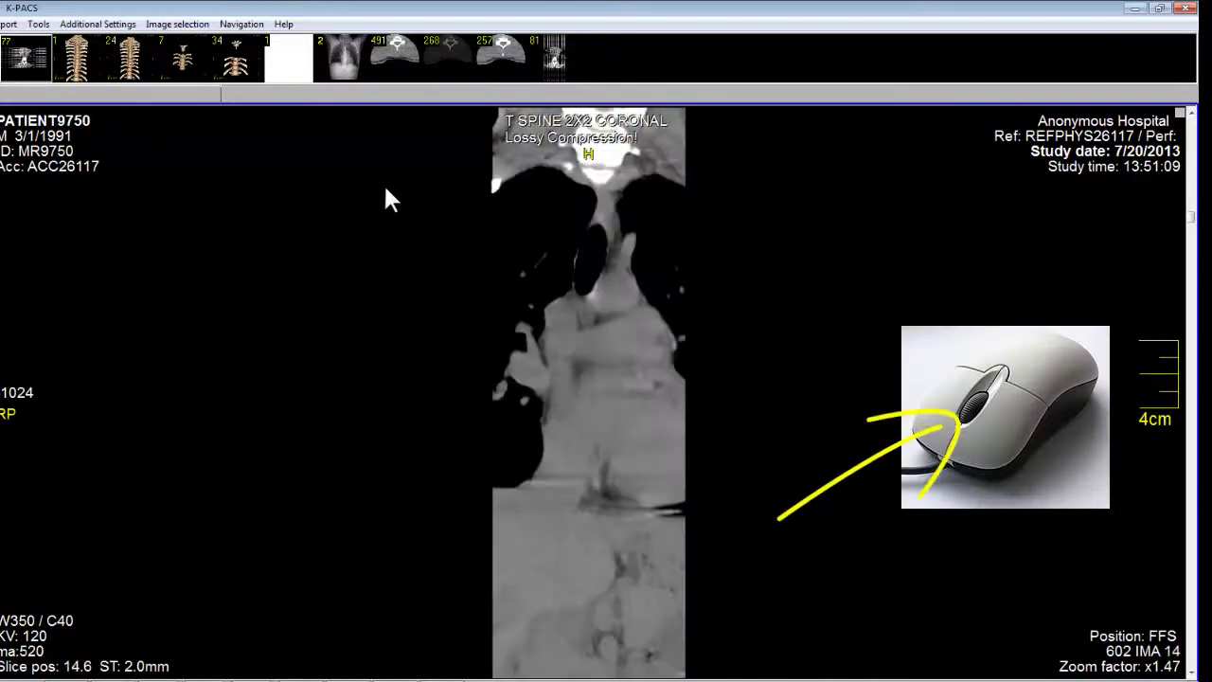
scroll(386, 190, "down", 16)
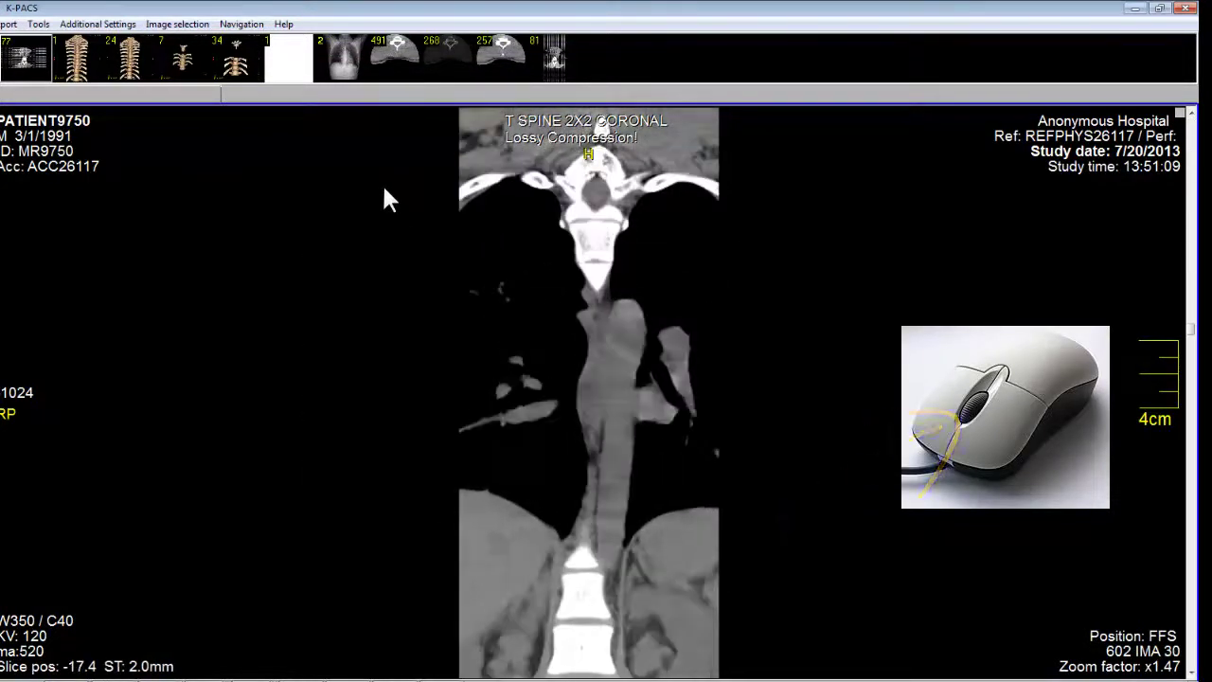
scroll(383, 194, "down", 15)
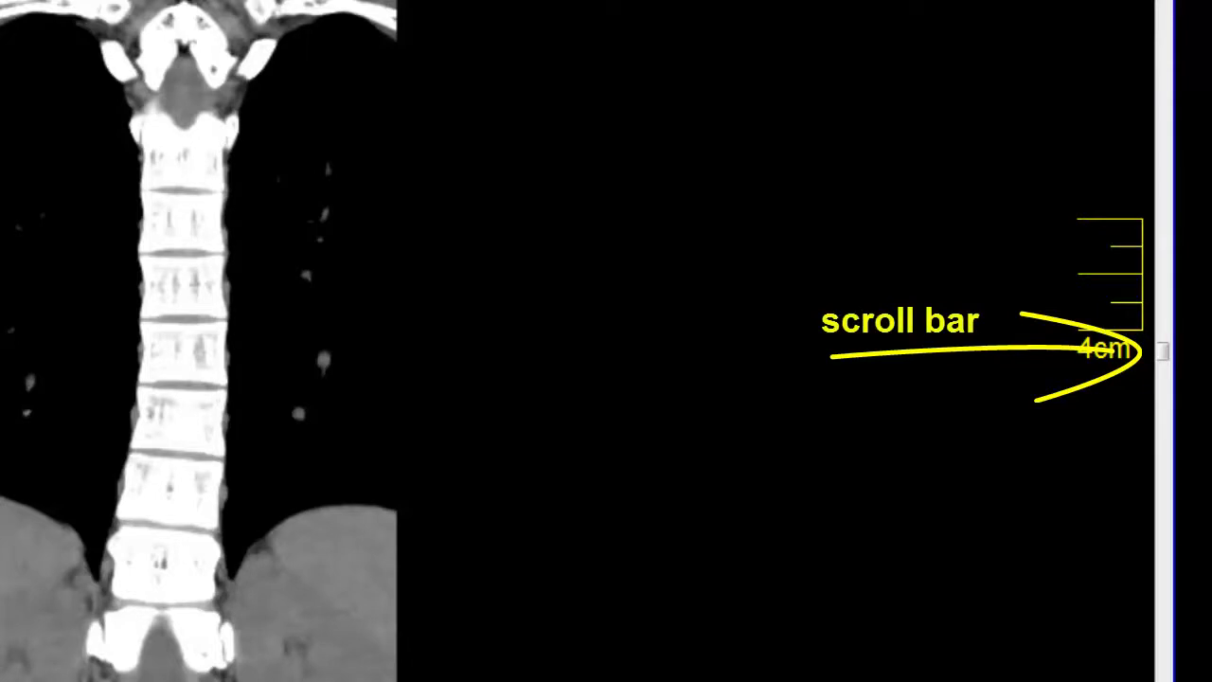
left_click_drag(1162, 351, 1162, 316)
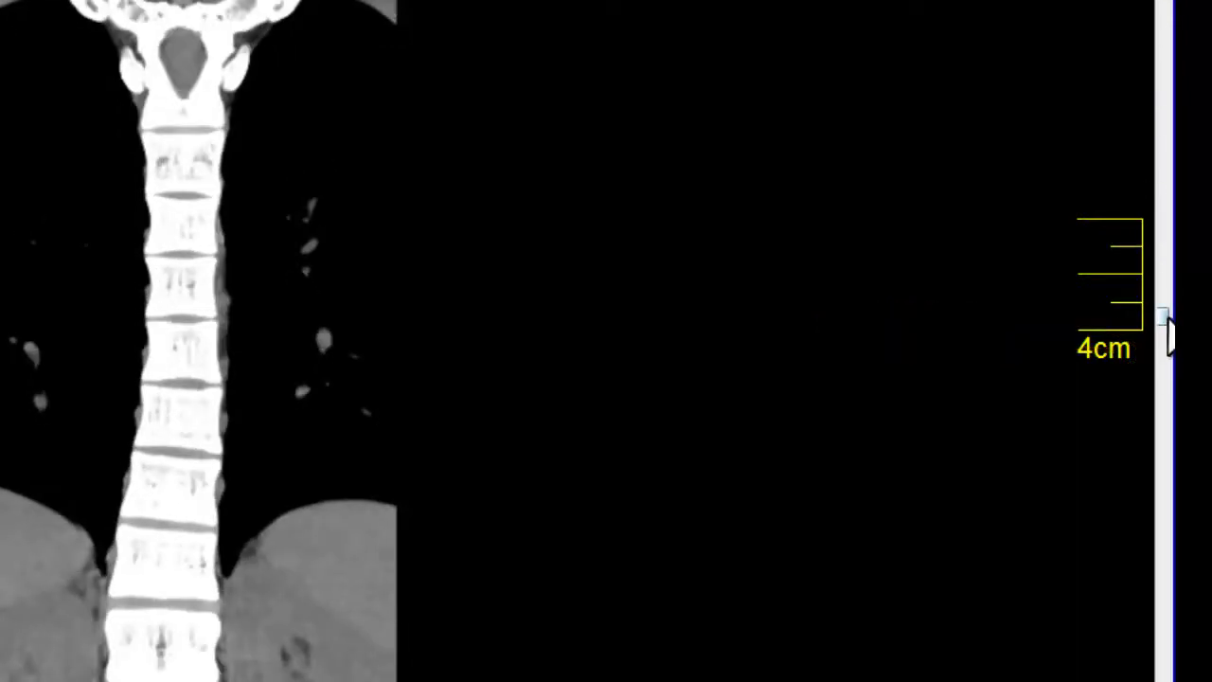
mouse_move(1162, 318)
left_mouse_down()
mouse_move(1162, 67)
mouse_move(1167, 305)
left_mouse_up()
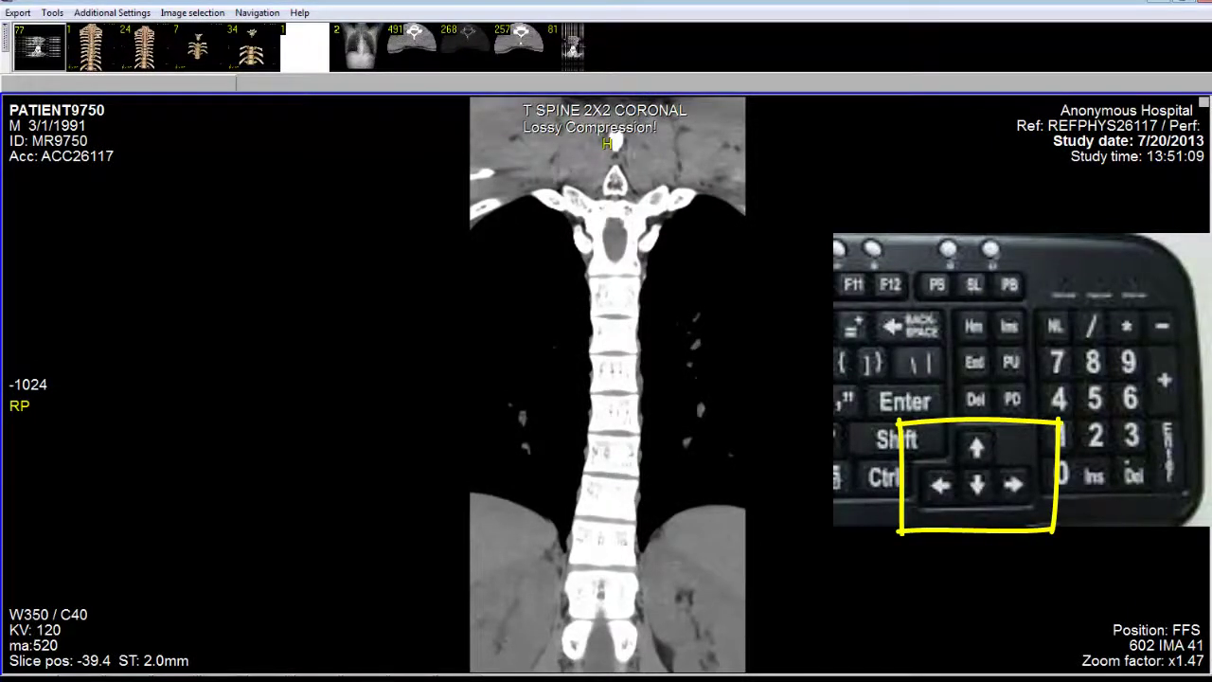
Step forward one slice at a time through the coronal thoracic spine series to image 63.
key("Down")
key("Down")
key("Down")
key("Down")
key("Down")
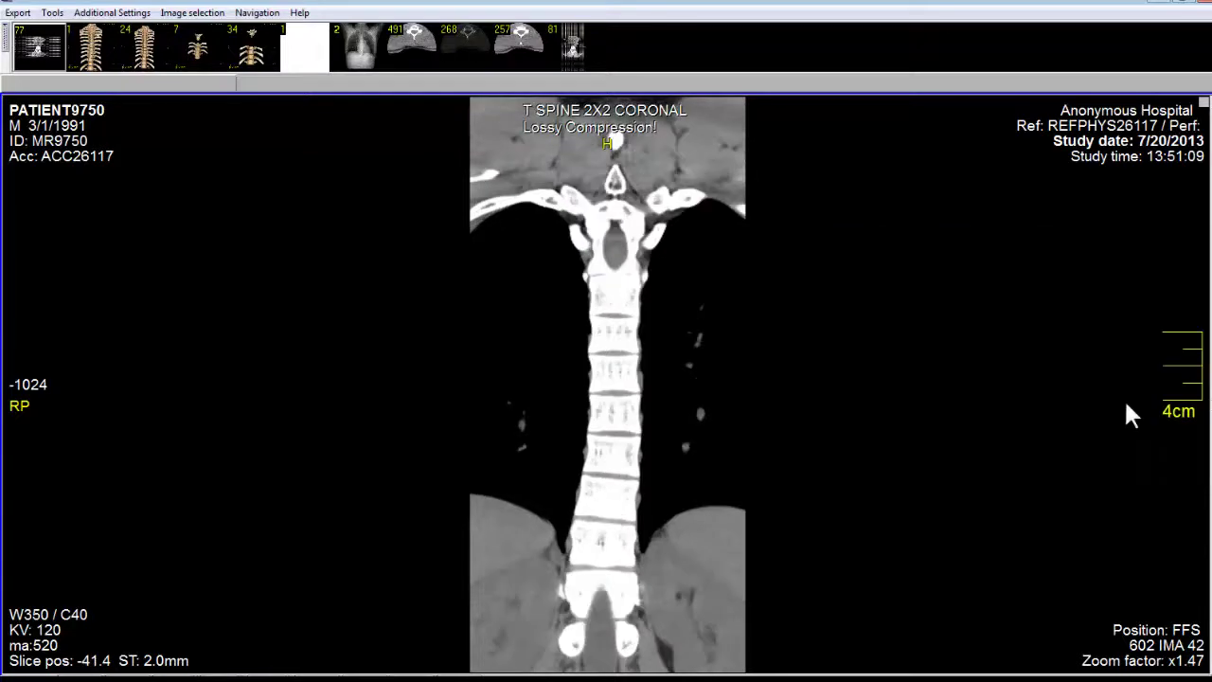
key("Down")
key("Down")
key("Down")
key("Down")
key("Down")
key("Down")
key("Down")
key("Down")
key("Down")
key("Down")
key("Down")
key("Down")
key("Down")
key("Down")
key("Down")
key("Down")
key("Down")
key("Down")
key("Down")
key("Down")
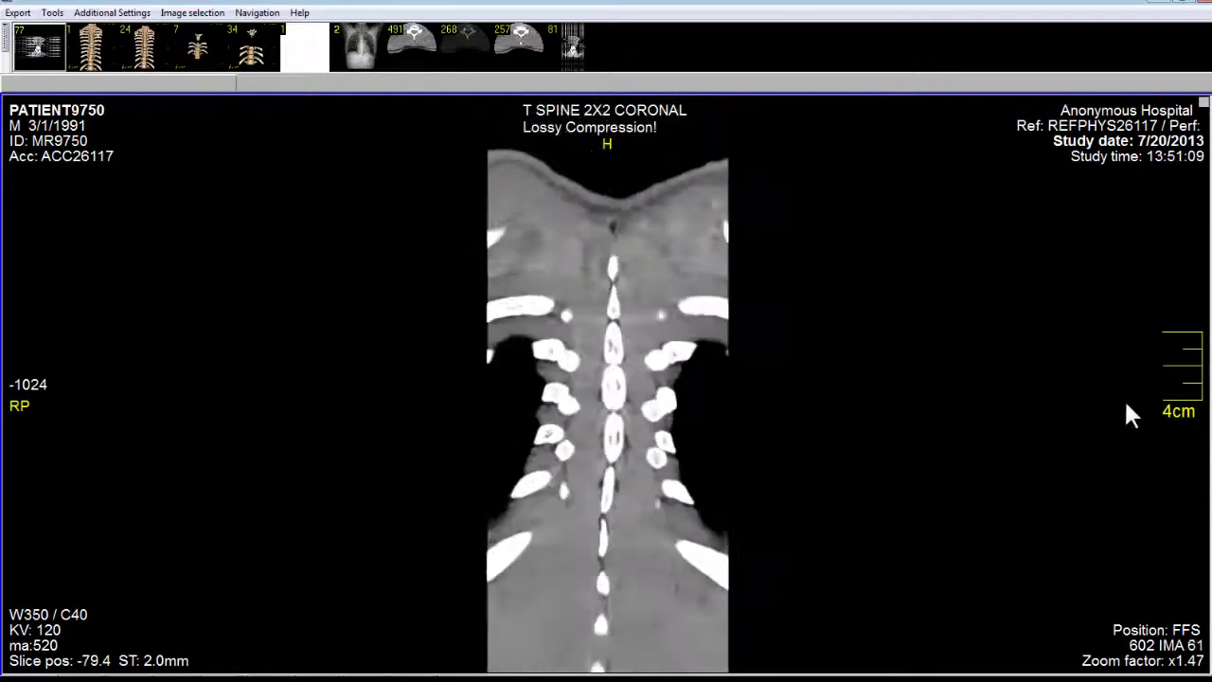
key("Down")
key("Down")
Step backward one slice at a time through the coronal series to return to the vertebral bodies.
key("Up")
key("Up")
key("Up")
key("Up")
key("Up")
key("Up")
key("Up")
key("Up")
key("Up")
key("Up")
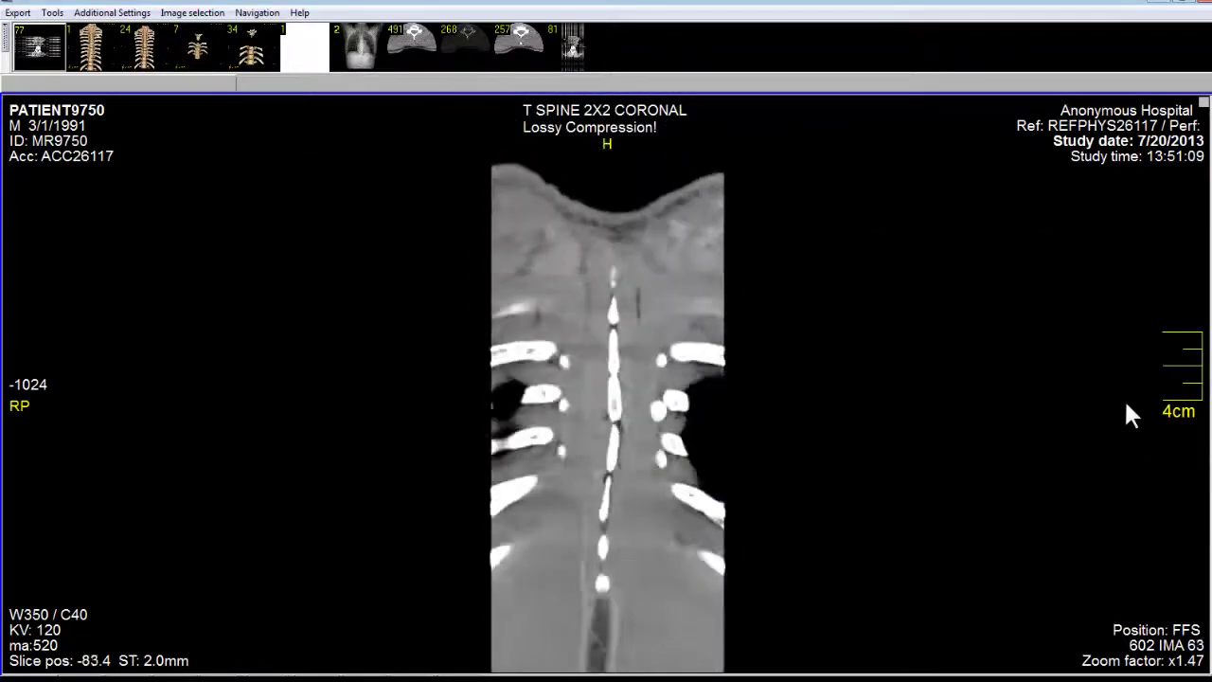
key("Up")
key("Up")
key("Up")
key("Up")
key("Up")
key("Up")
key("Up")
key("Up")
key("Up")
key("Up")
key("Up")
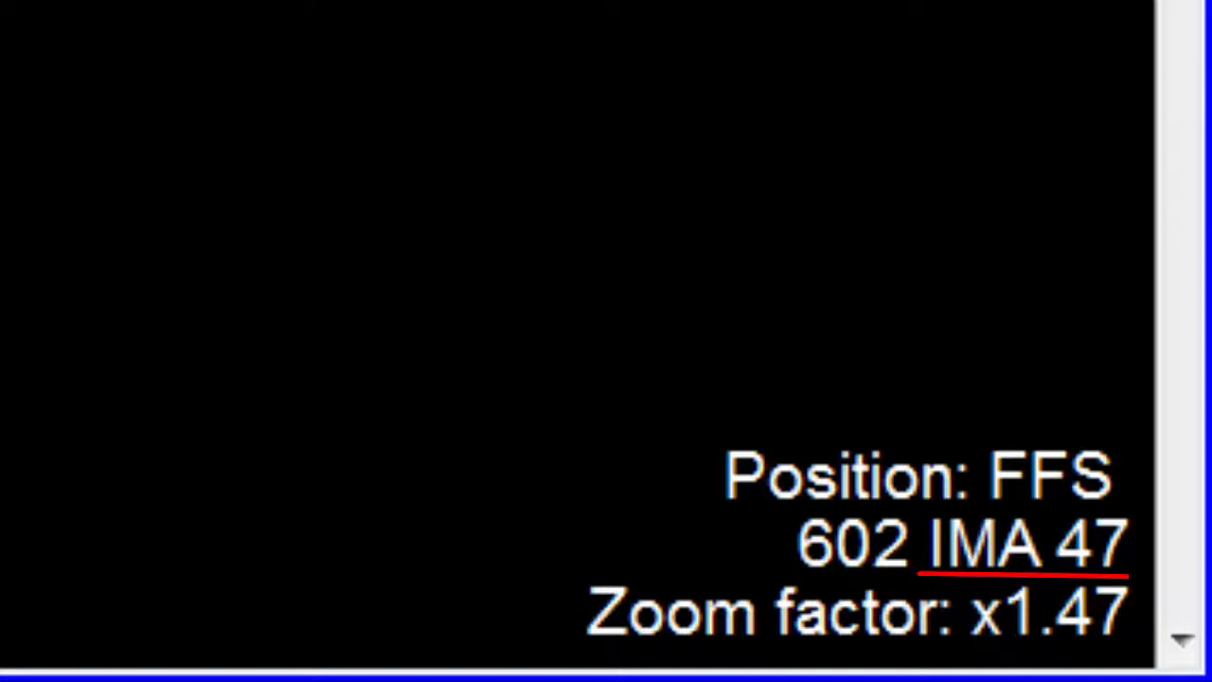
Move forward through the coronal series from image 47 to image 57 and return to image 46.
scroll(248, 341, "down", 3)
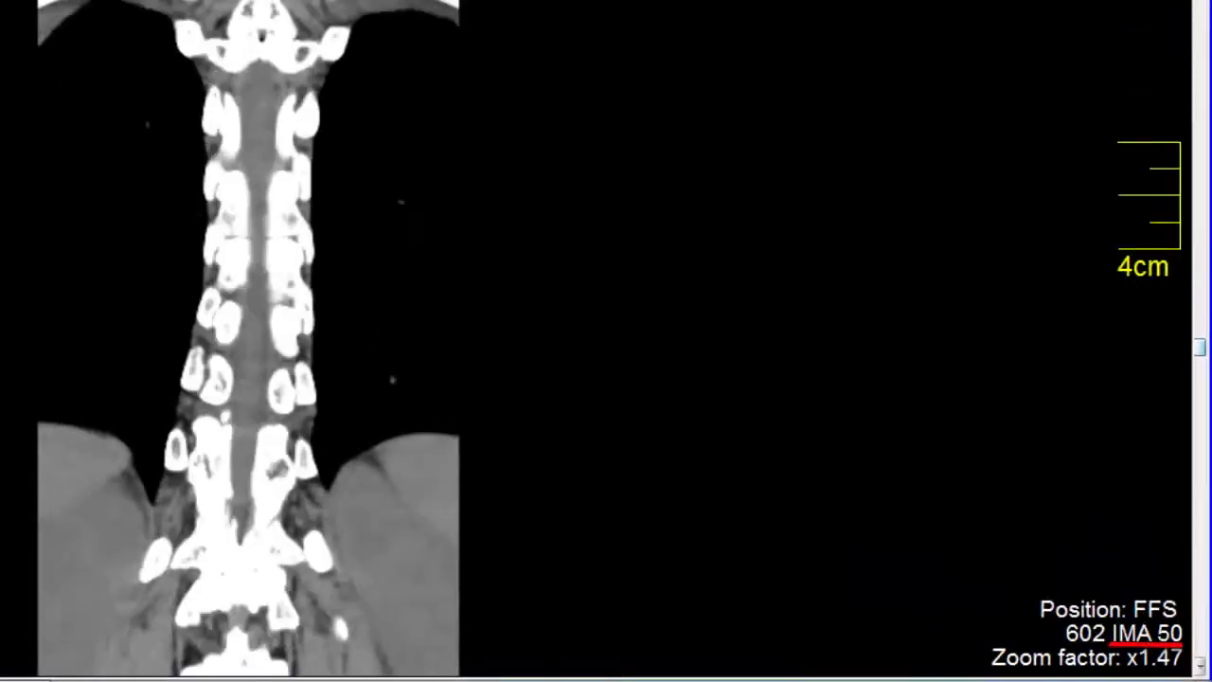
scroll(248, 341, "down", 7)
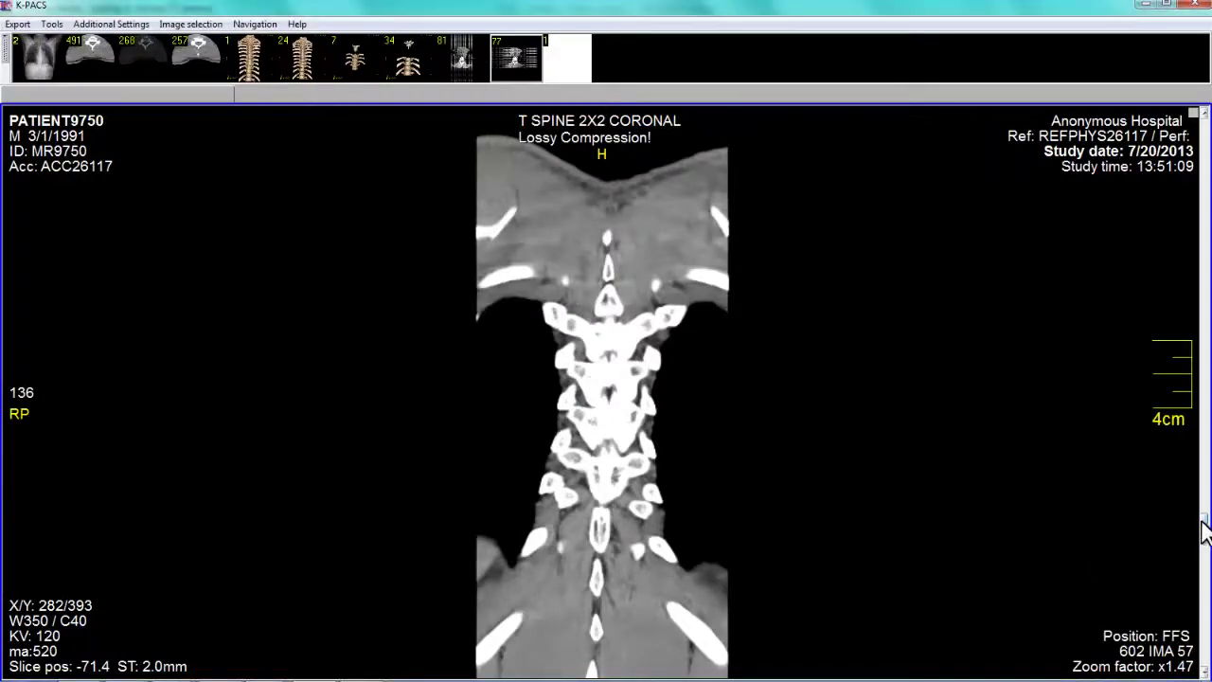
left_click_drag(1204, 528, 1205, 439)
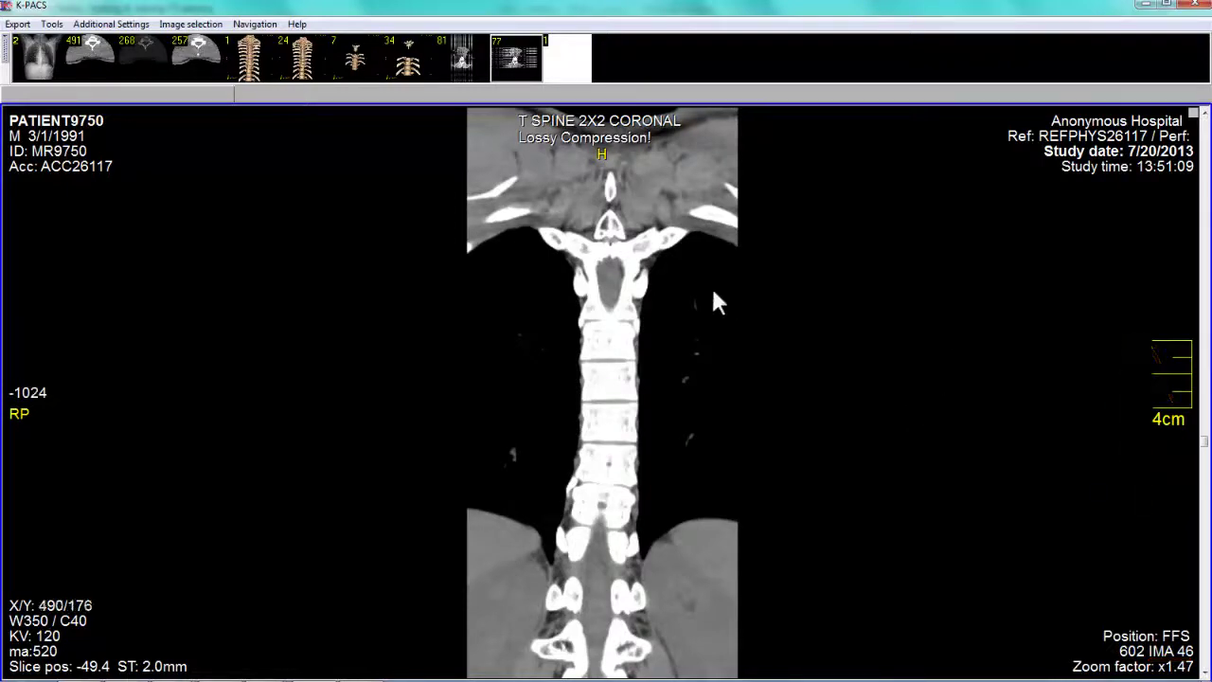
Close the image viewer and open the thoracic spine CT study from the Imagebox database.
left_click(1198, 10)
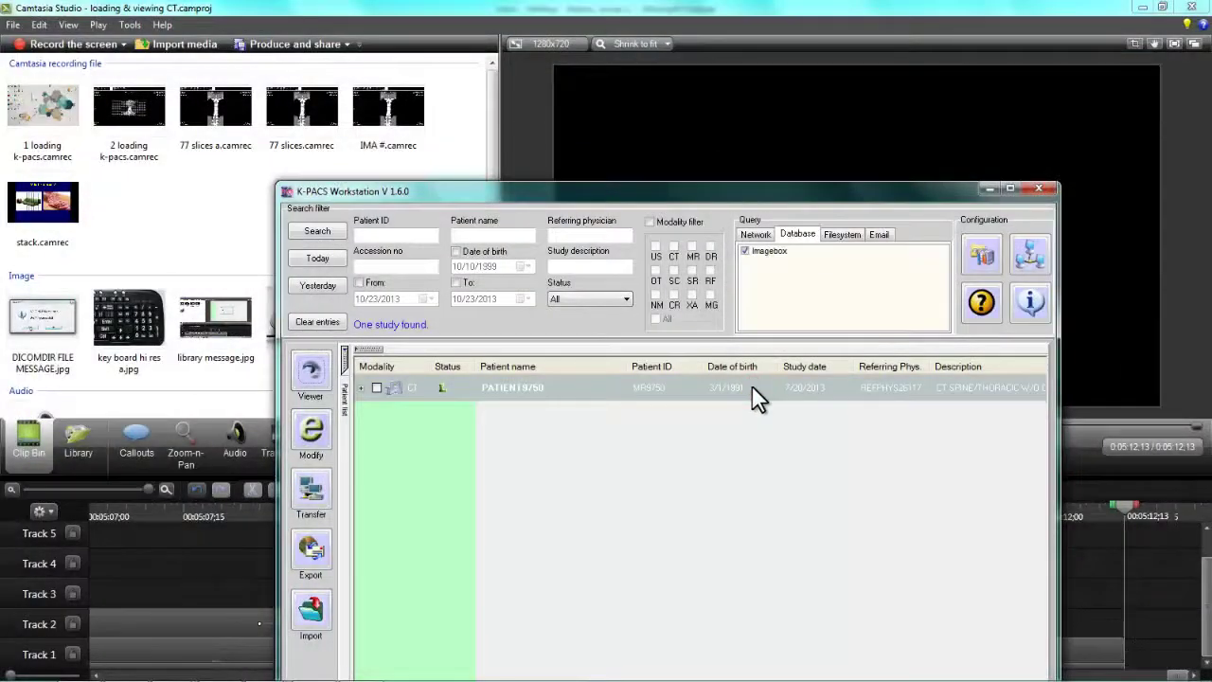
double_click(752, 388)
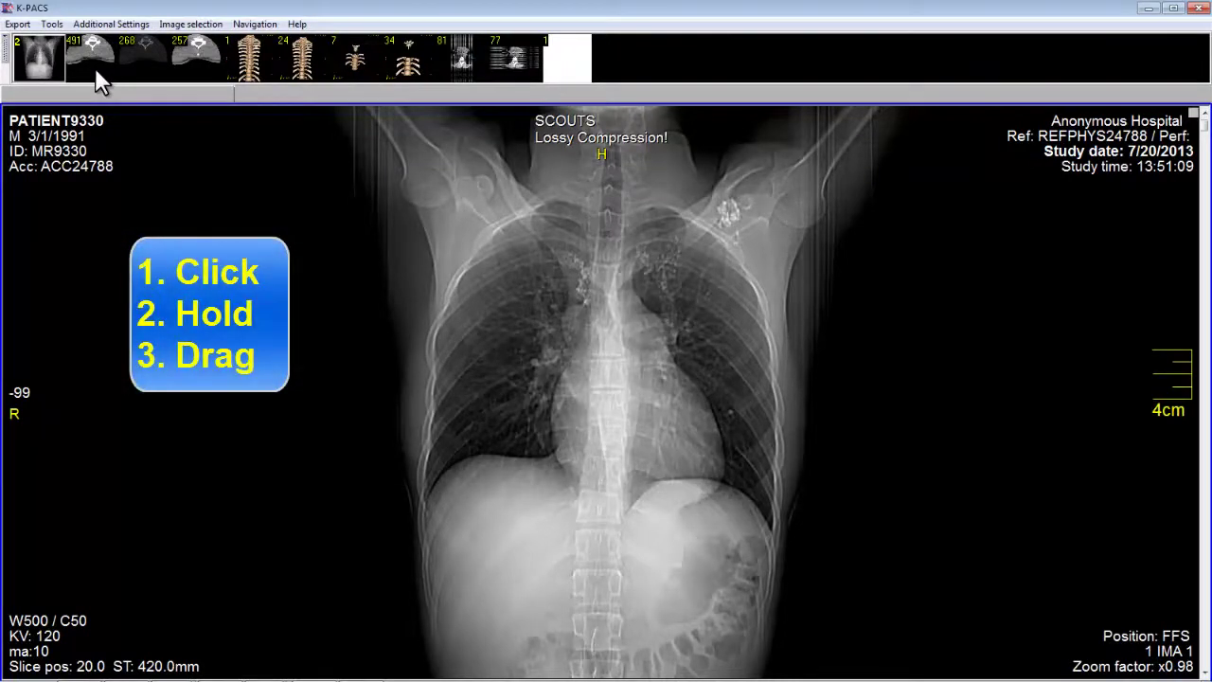
Display the 491-image AXIAL STD series in place of the scout image and move down to image 340.
mouse_move(95, 67)
left_mouse_down()
mouse_move(265, 148)
mouse_move(524, 446)
left_mouse_up()
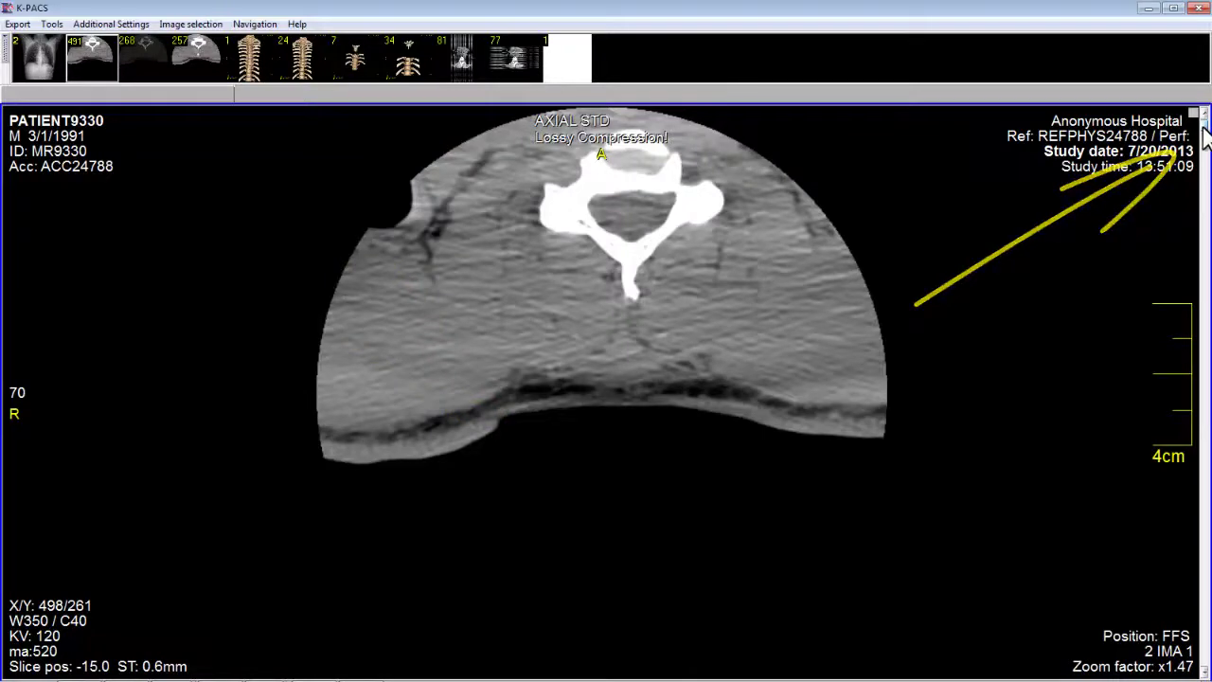
left_click_drag(1203, 118, 1203, 445)
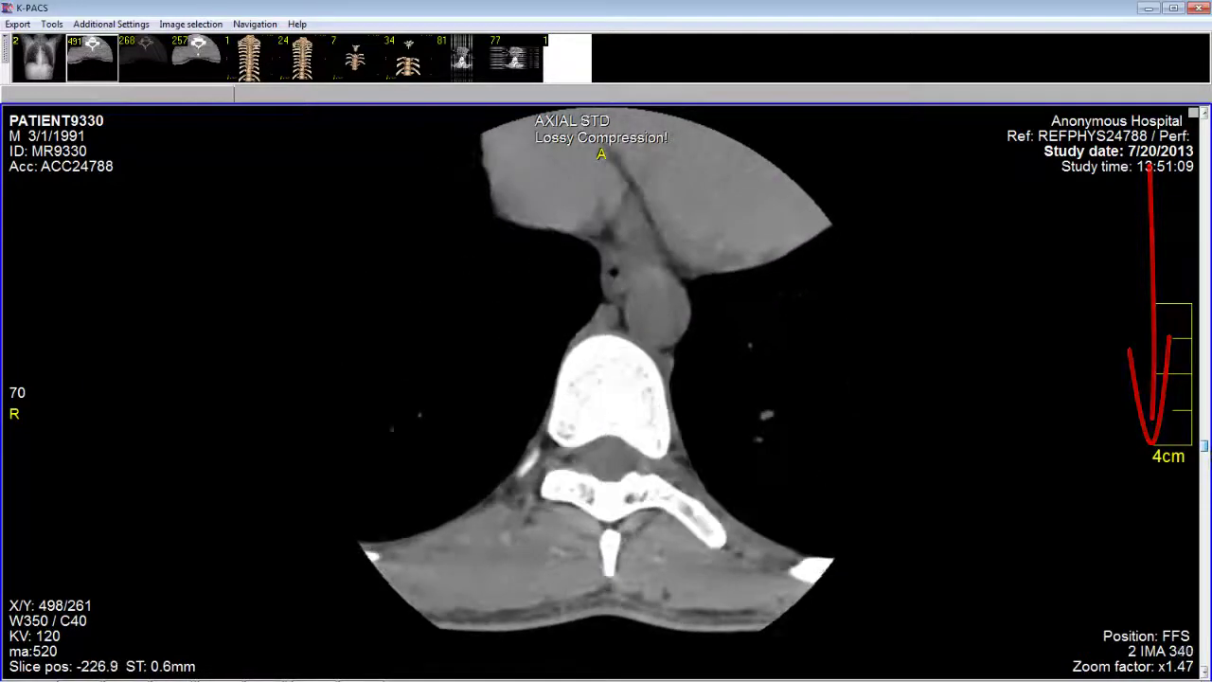